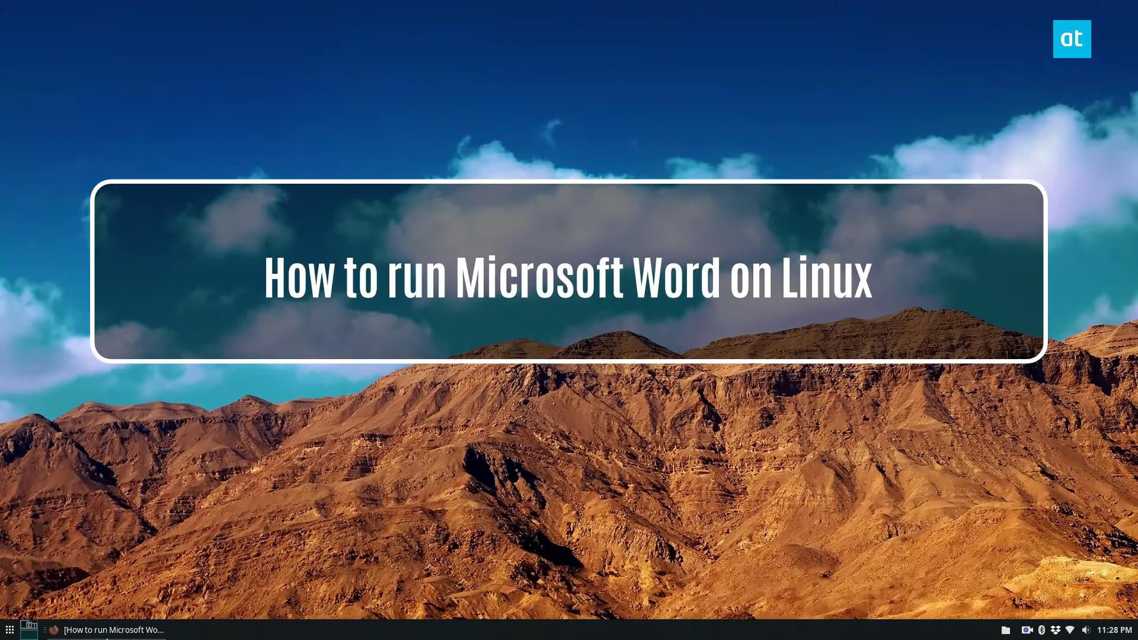
Restore the Firefox window showing the guide to running Microsoft Word on Linux
{"action": "left_click", "coordinate": [107, 629]}
Drag the article window to a new position on the desktop
{"action": "left_click_drag", "start_coordinate": [374, 55], "coordinate": [440, 55]}
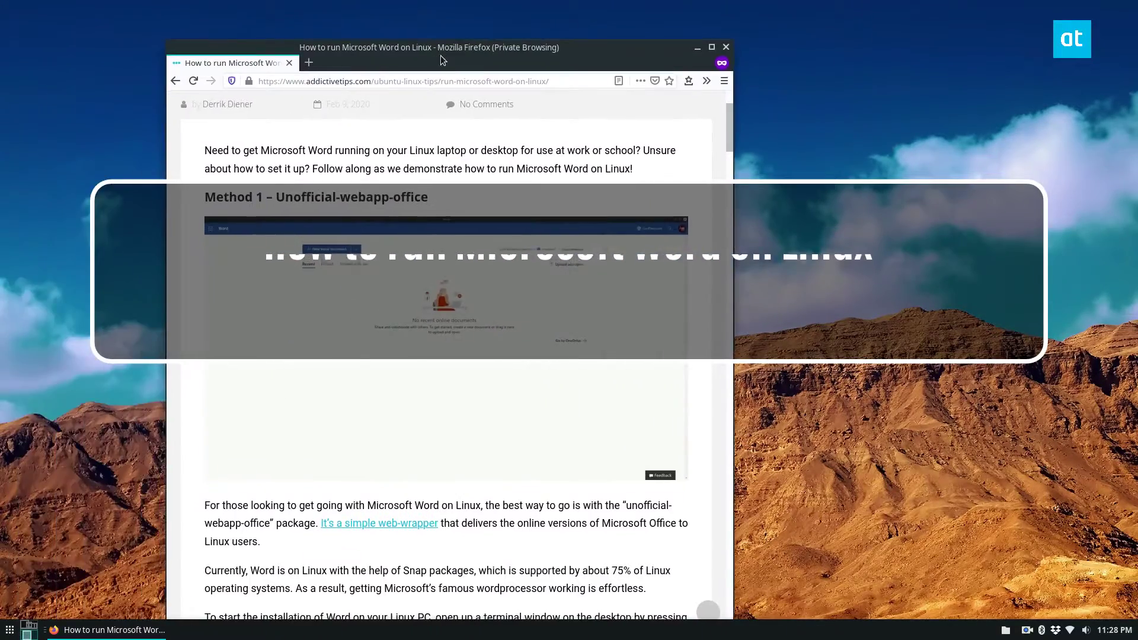
{"action": "scroll", "coordinate": [628, 242], "scroll_direction": "down", "scroll_amount": 3}
{"action": "scroll", "coordinate": [694, 205], "scroll_direction": "down", "scroll_amount": 2}
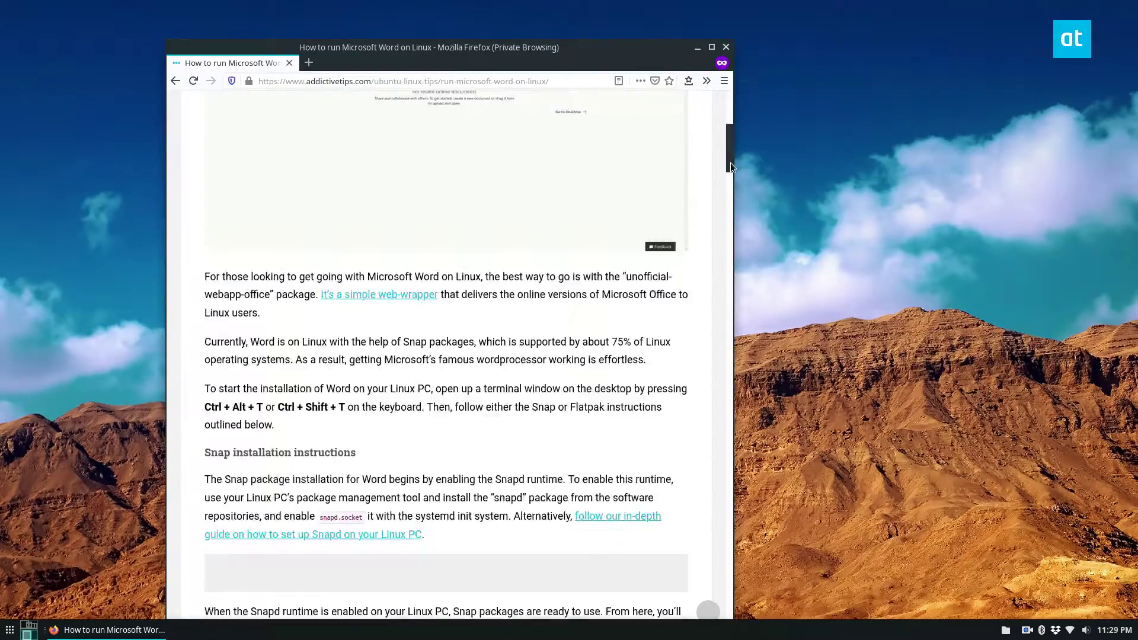
{"action": "mouse_move", "coordinate": [730, 163]}
{"action": "left_mouse_down"}
{"action": "mouse_move", "coordinate": [723, 382]}
{"action": "mouse_move", "coordinate": [757, 196]}
{"action": "mouse_move", "coordinate": [753, 231]}
{"action": "left_mouse_up"}
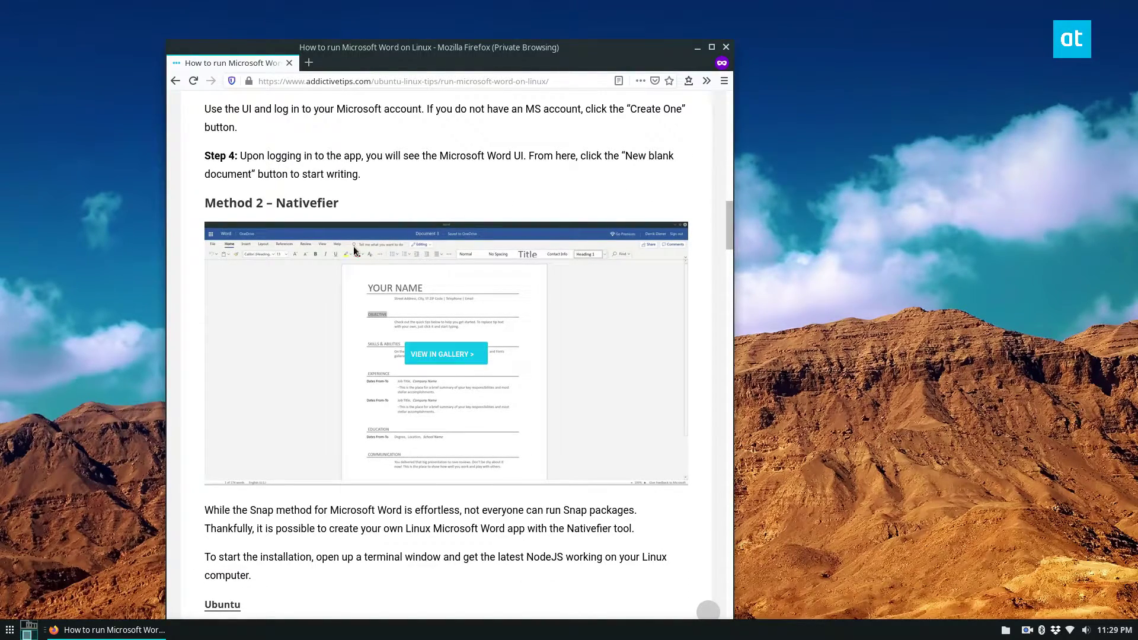
{"action": "scroll", "coordinate": [432, 190], "scroll_direction": "up", "scroll_amount": 2}
{"action": "scroll", "coordinate": [432, 189], "scroll_direction": "up", "scroll_amount": 3}
{"action": "scroll", "coordinate": [432, 189], "scroll_direction": "up", "scroll_amount": 3}
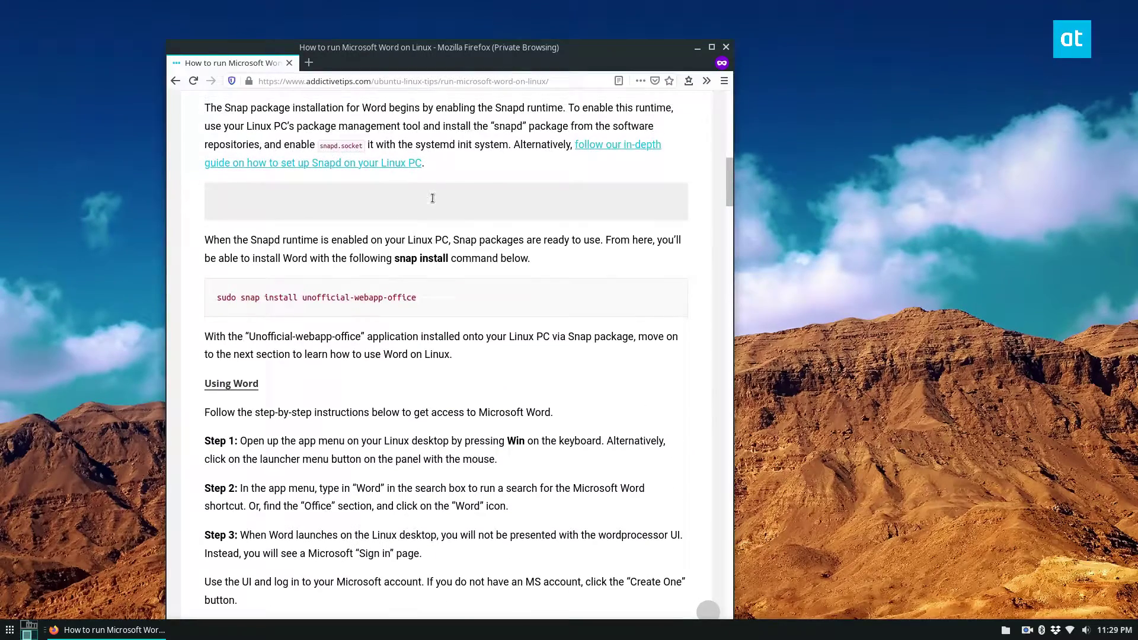
{"action": "scroll", "coordinate": [432, 189], "scroll_direction": "up", "scroll_amount": 2}
{"action": "scroll", "coordinate": [342, 328], "scroll_direction": "up", "scroll_amount": 1}
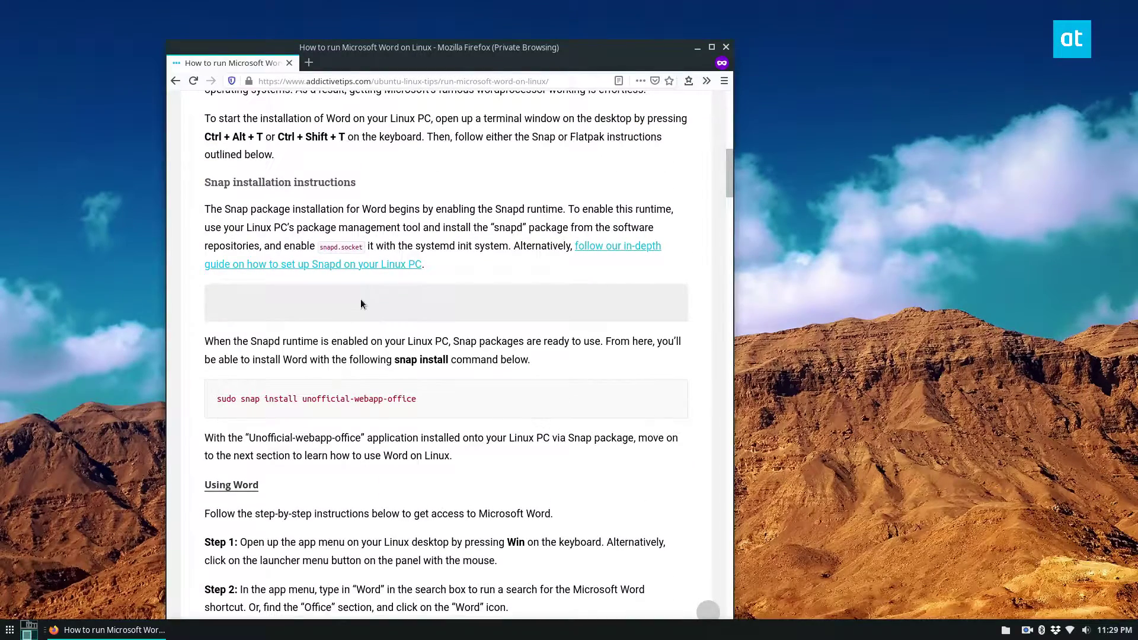
{"action": "scroll", "coordinate": [337, 323], "scroll_direction": "up", "scroll_amount": 2}
{"action": "scroll", "coordinate": [340, 323], "scroll_direction": "up", "scroll_amount": 1}
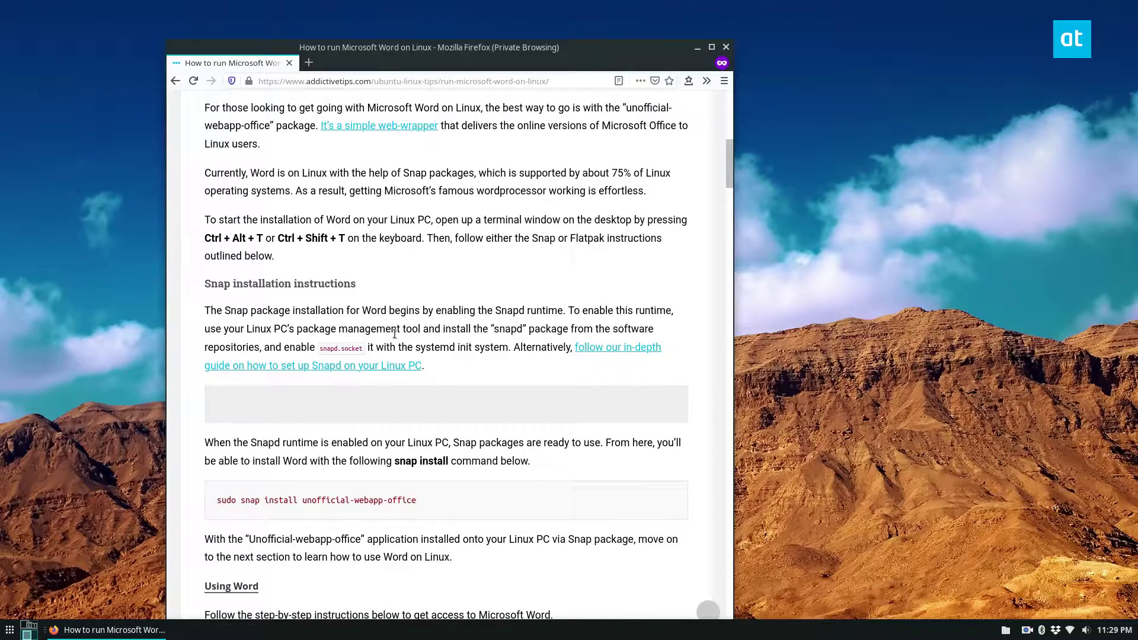
{"action": "scroll", "coordinate": [389, 301], "scroll_direction": "up", "scroll_amount": 1}
{"action": "scroll", "coordinate": [392, 271], "scroll_direction": "up", "scroll_amount": 3}
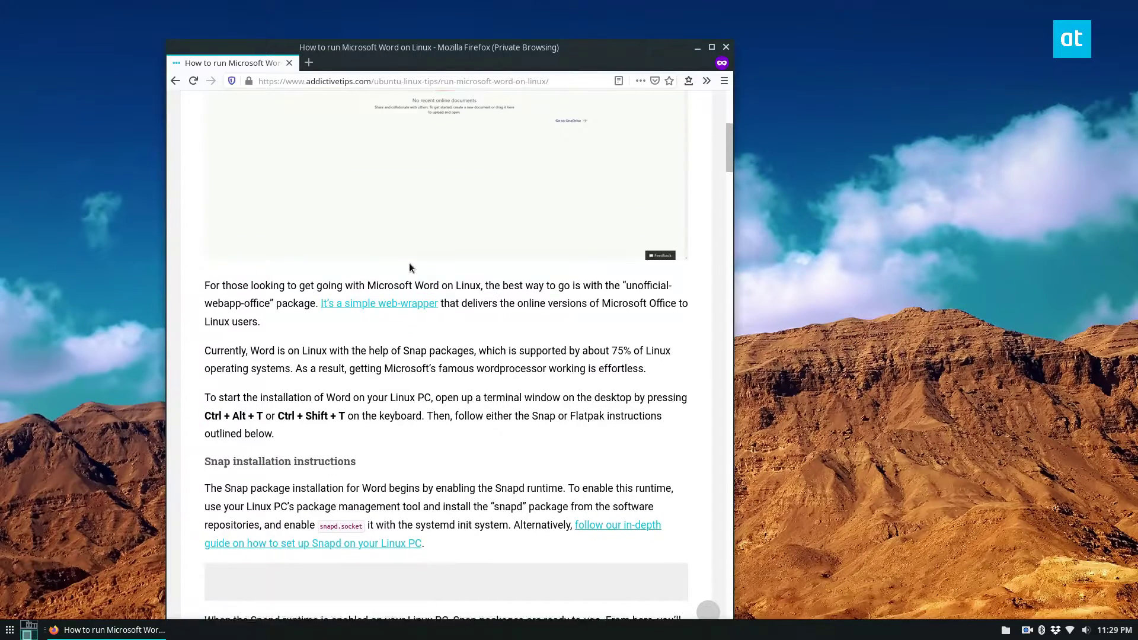
{"action": "scroll", "coordinate": [409, 262], "scroll_direction": "up", "scroll_amount": 3}
{"action": "scroll", "coordinate": [403, 259], "scroll_direction": "up", "scroll_amount": 2}
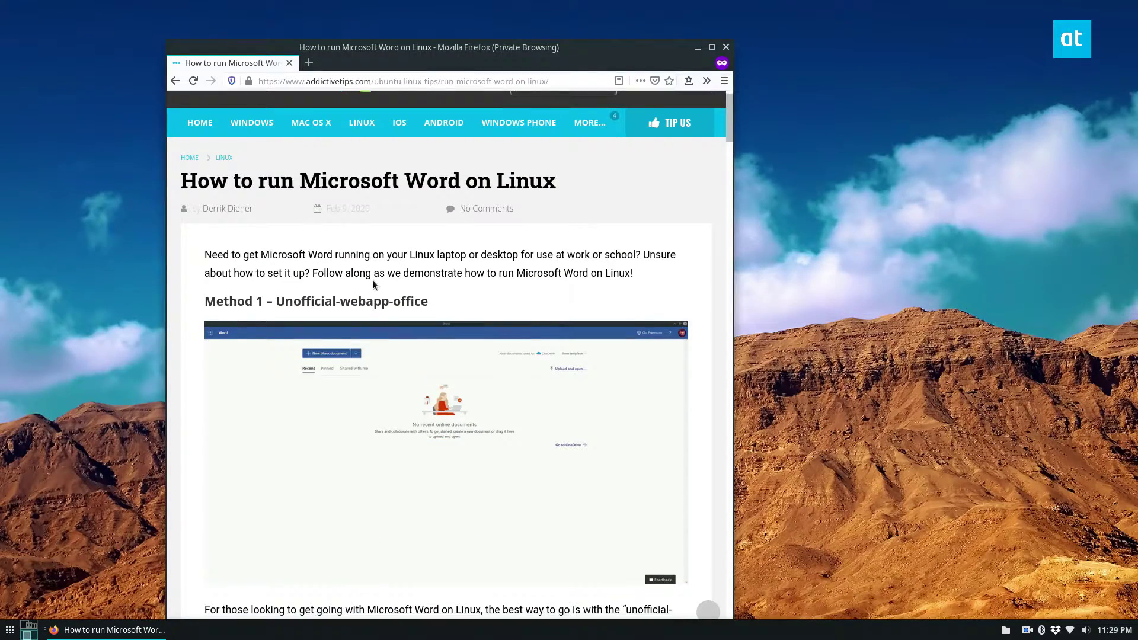
{"action": "scroll", "coordinate": [418, 253], "scroll_direction": "down", "scroll_amount": 1}
{"action": "scroll", "coordinate": [424, 250], "scroll_direction": "down", "scroll_amount": 5}
{"action": "scroll", "coordinate": [413, 259], "scroll_direction": "down", "scroll_amount": 5}
{"action": "scroll", "coordinate": [412, 259], "scroll_direction": "down", "scroll_amount": 1}
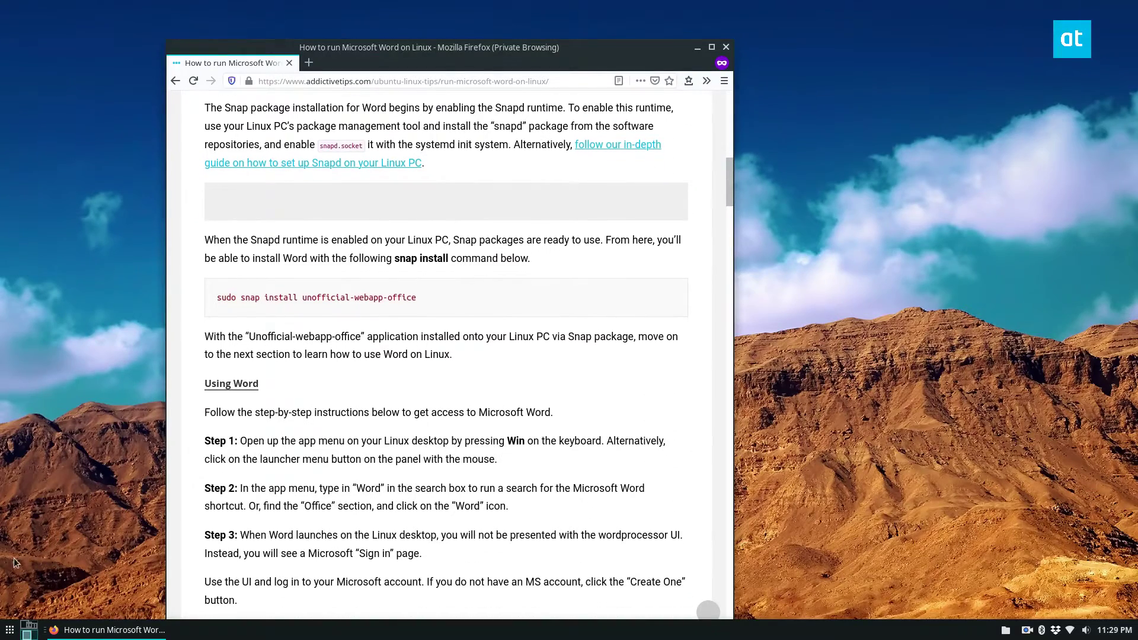
Launch a terminal window and move it to the right of the article
{"action": "key", "text": "super"}
{"action": "left_click", "coordinate": [62, 548]}
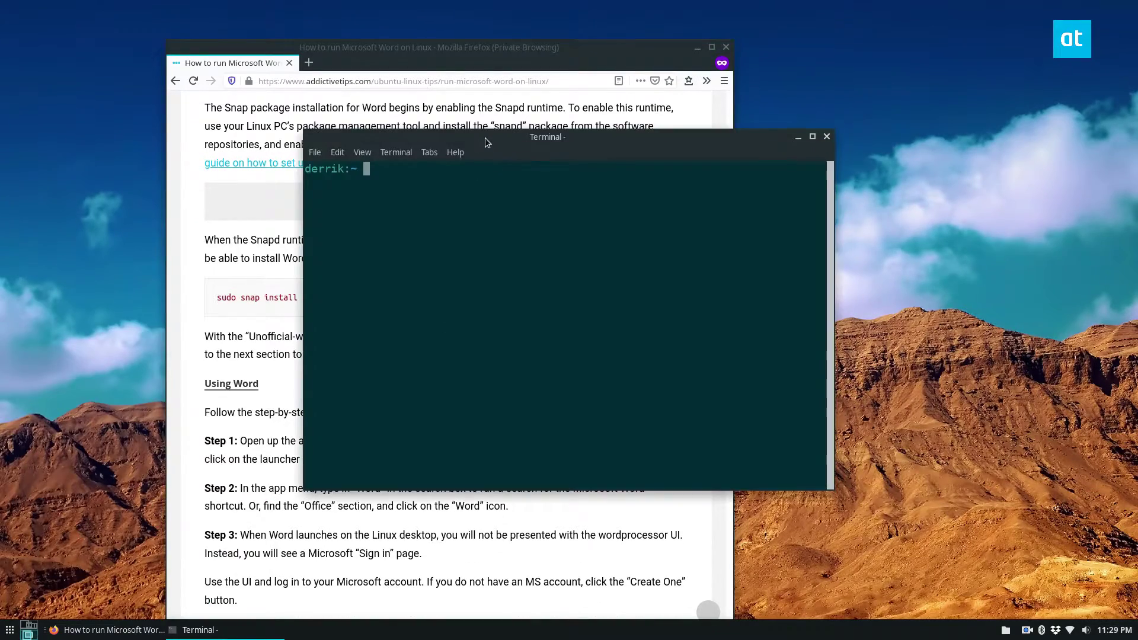
{"action": "left_click_drag", "start_coordinate": [485, 137], "coordinate": [720, 192]}
Copy the article's sudo snap install command into the terminal and run it
{"action": "triple_click", "coordinate": [424, 300]}
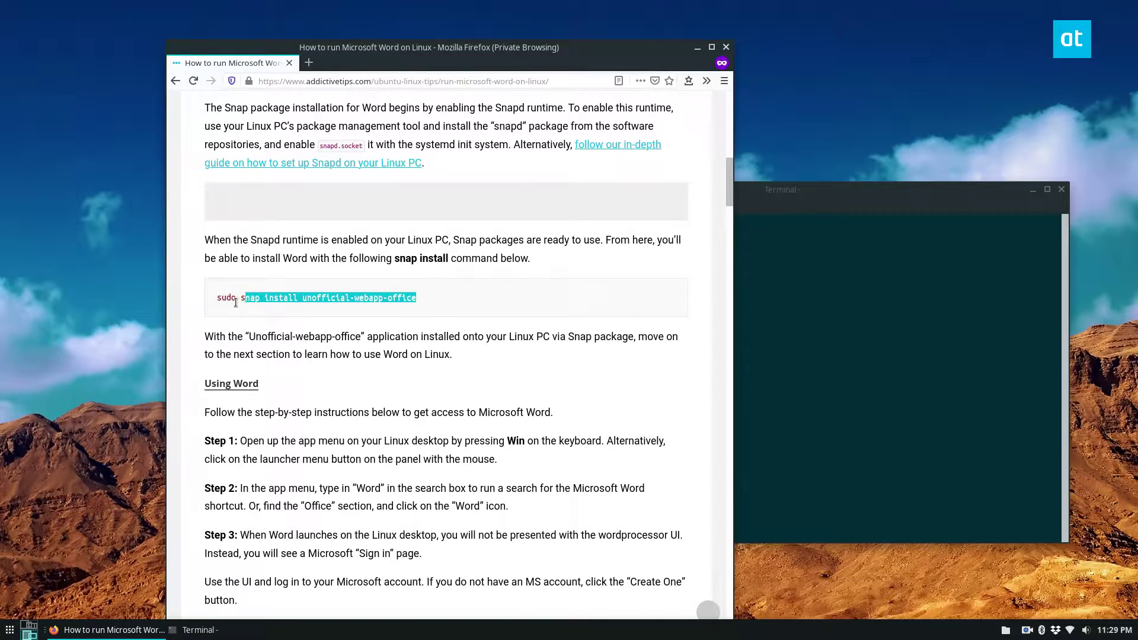
{"action": "key", "text": "ctrl+c"}
{"action": "left_click", "coordinate": [880, 340]}
{"action": "key", "text": "ctrl+shift+v"}
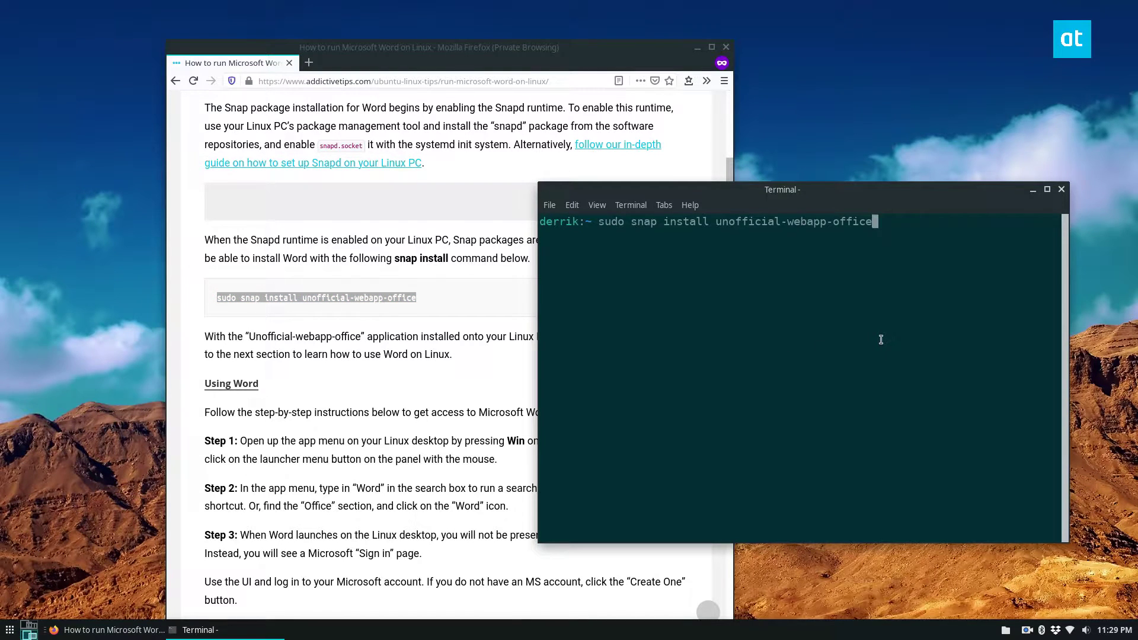
{"action": "key", "text": "Return"}
{"action": "key", "text": "Return"}
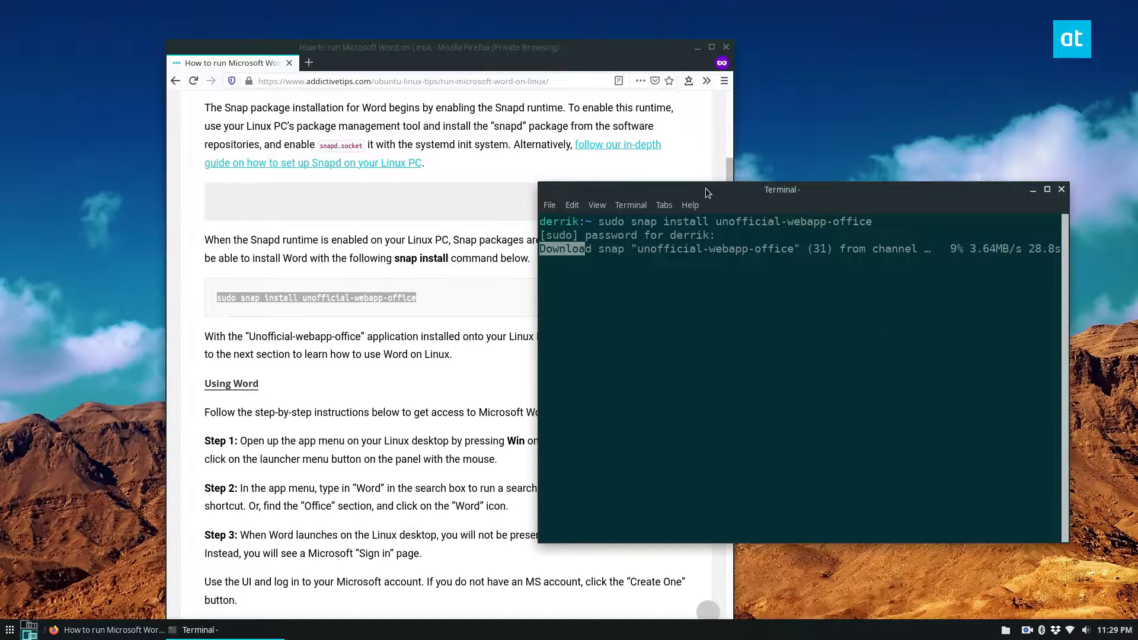
{"action": "left_click_drag", "start_coordinate": [702, 191], "coordinate": [694, 193]}
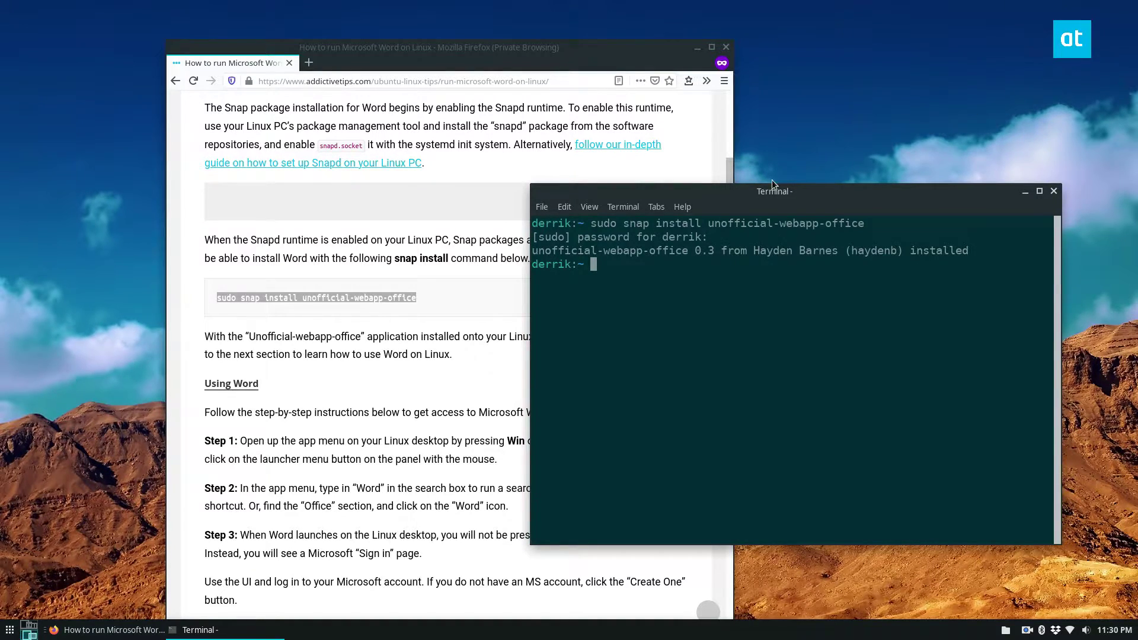
Launch Word by searching 'word' in the Whisker menu, then minimize Terminal and Firefox
{"action": "left_click_drag", "start_coordinate": [721, 189], "coordinate": [488, 182]}
{"action": "key", "text": "super"}
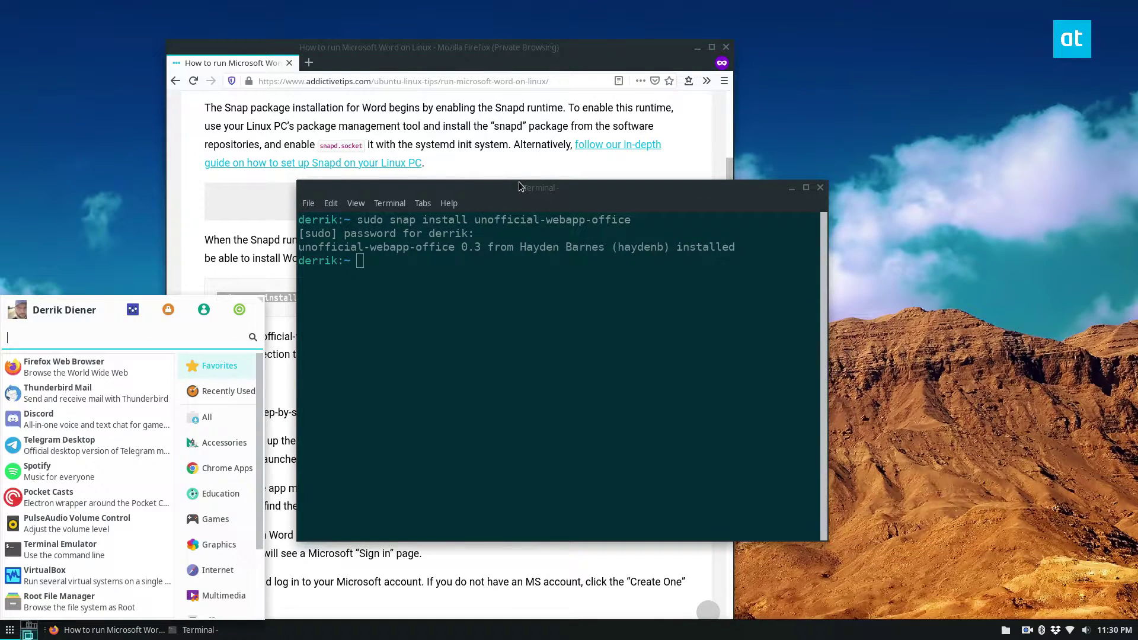
{"action": "type", "text": "un"}
{"action": "key", "text": "BackSpace"}
{"action": "key", "text": "BackSpace"}
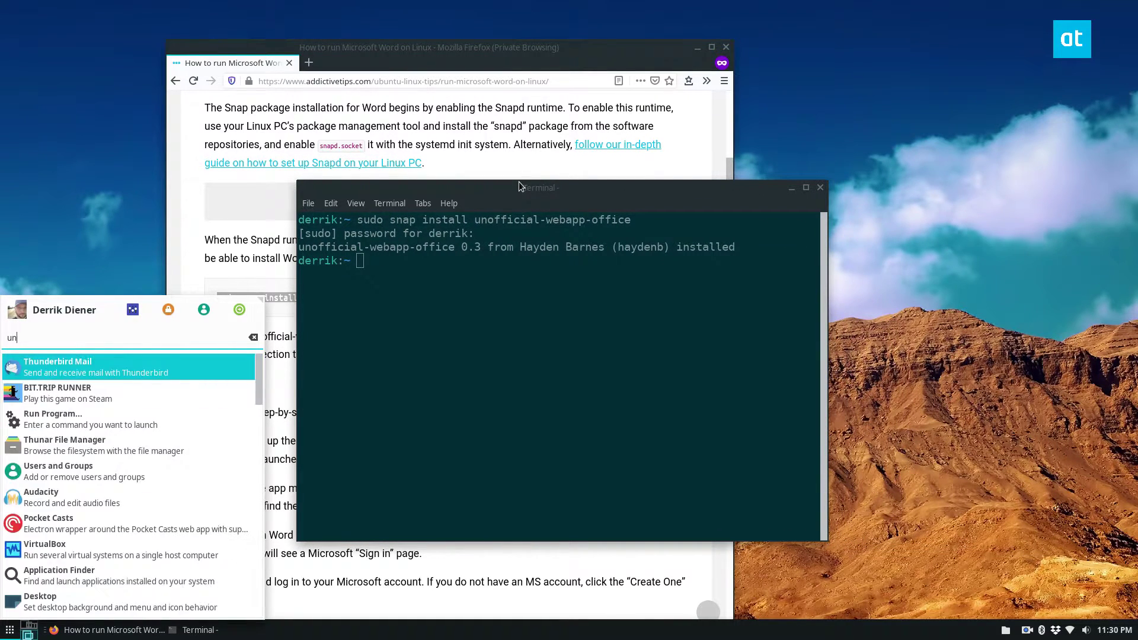
{"action": "type", "text": "word"}
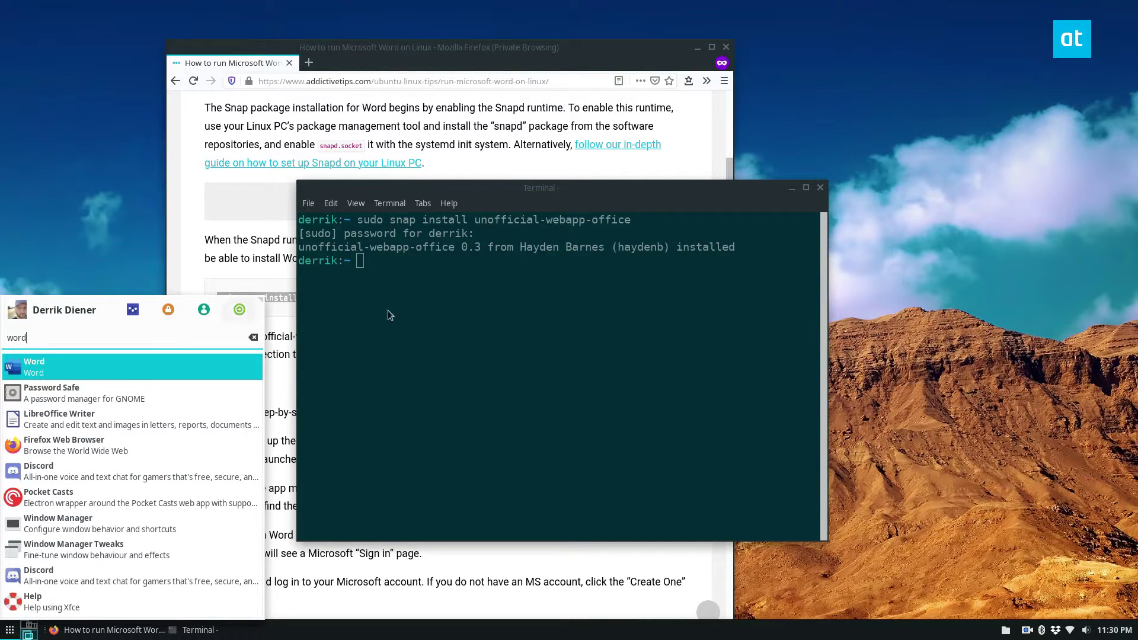
{"action": "left_click", "coordinate": [45, 371]}
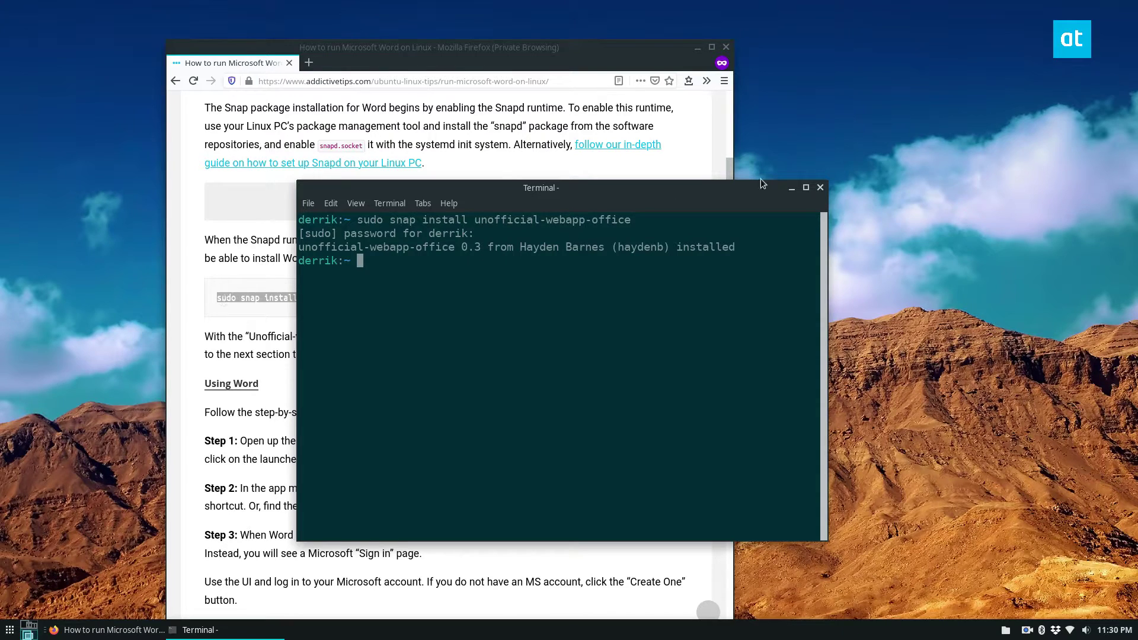
{"action": "left_click", "coordinate": [793, 188]}
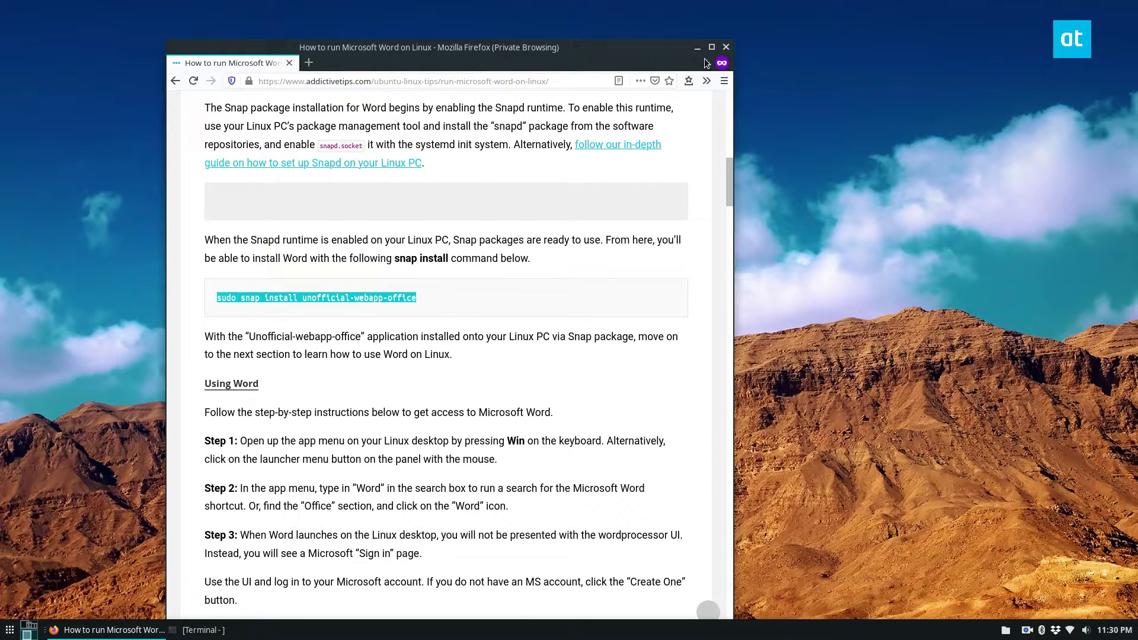
{"action": "left_click", "coordinate": [698, 47]}
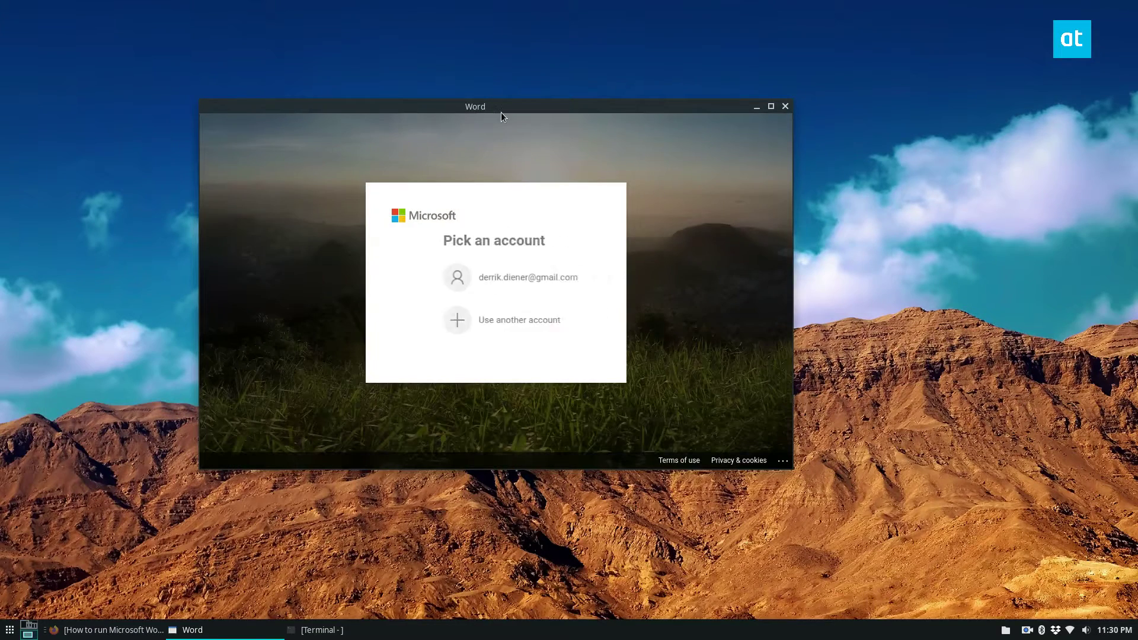
Choose the saved Microsoft account, tick Keep me signed in, and submit the password
{"action": "left_click", "coordinate": [444, 275]}
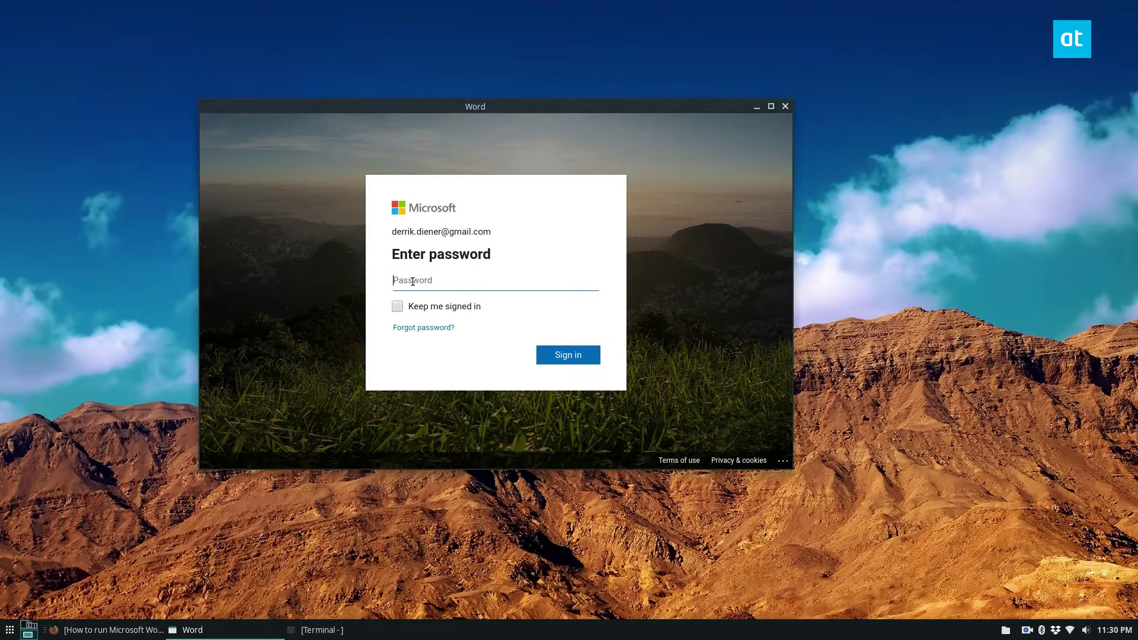
{"action": "left_click", "coordinate": [398, 306]}
{"action": "type", "text": "••••"}
{"action": "key", "text": "Return"}
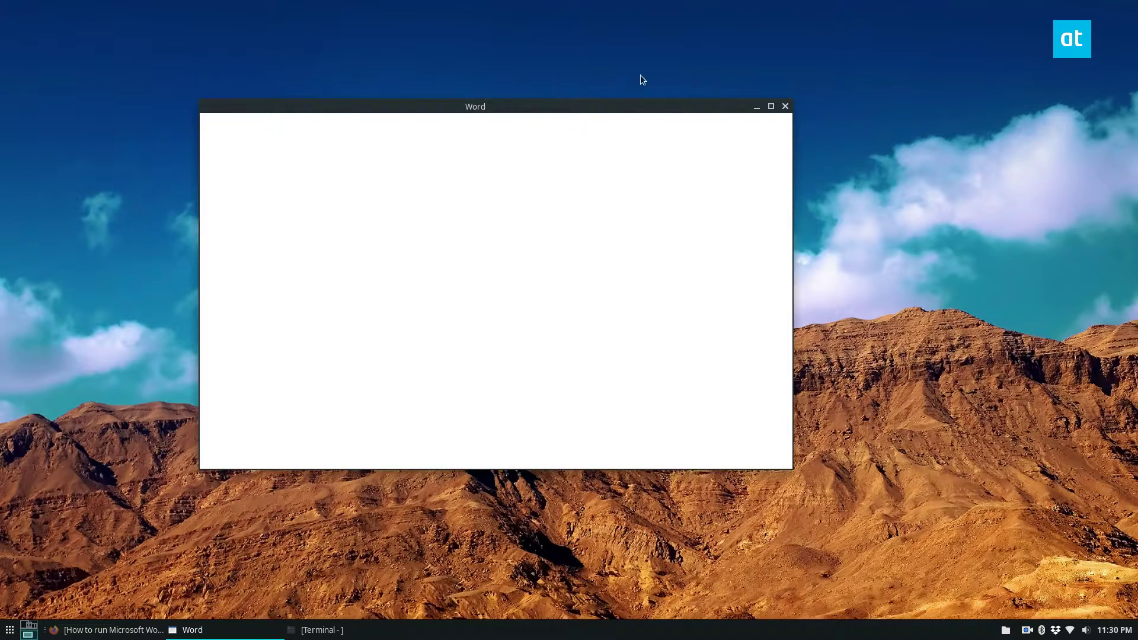
Maximize the Word start page window, then browse the Office category in the app menu
{"action": "left_click_drag", "start_coordinate": [601, 109], "coordinate": [634, 137]}
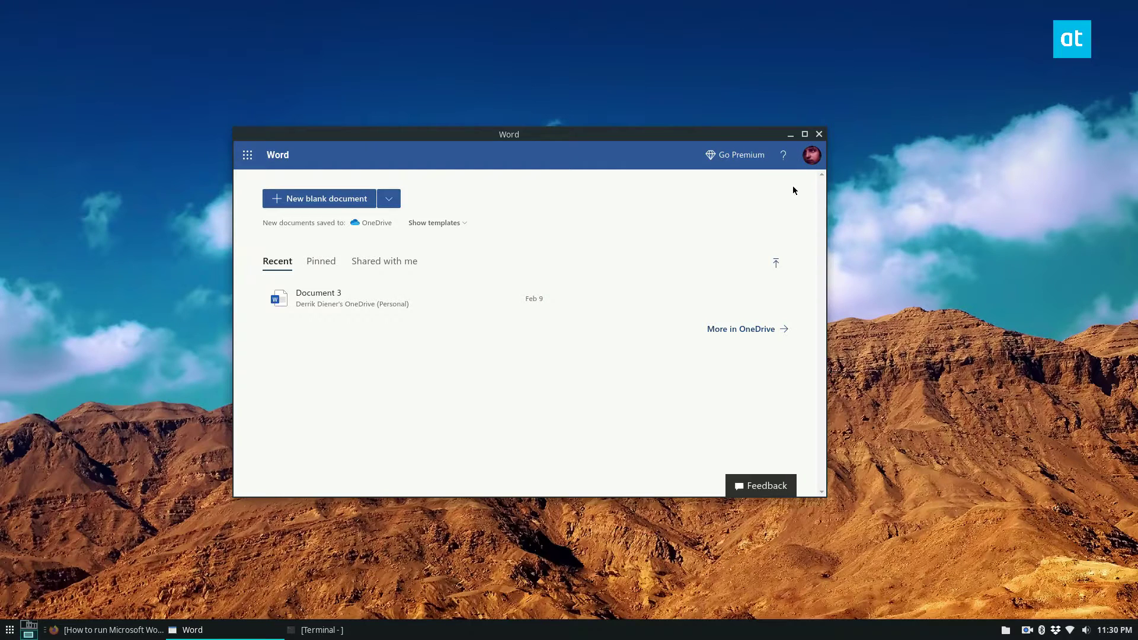
{"action": "left_click", "coordinate": [804, 135]}
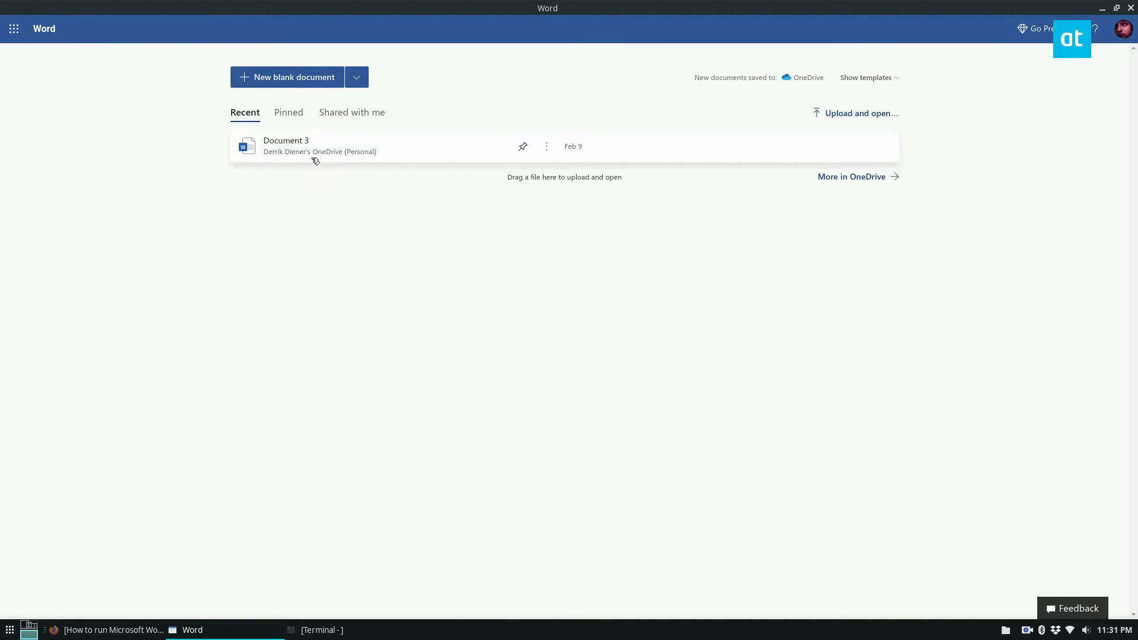
{"action": "mouse_move", "coordinate": [335, 149]}
{"action": "key", "text": "super"}
{"action": "scroll", "coordinate": [214, 477], "scroll_direction": "down", "scroll_amount": 3}
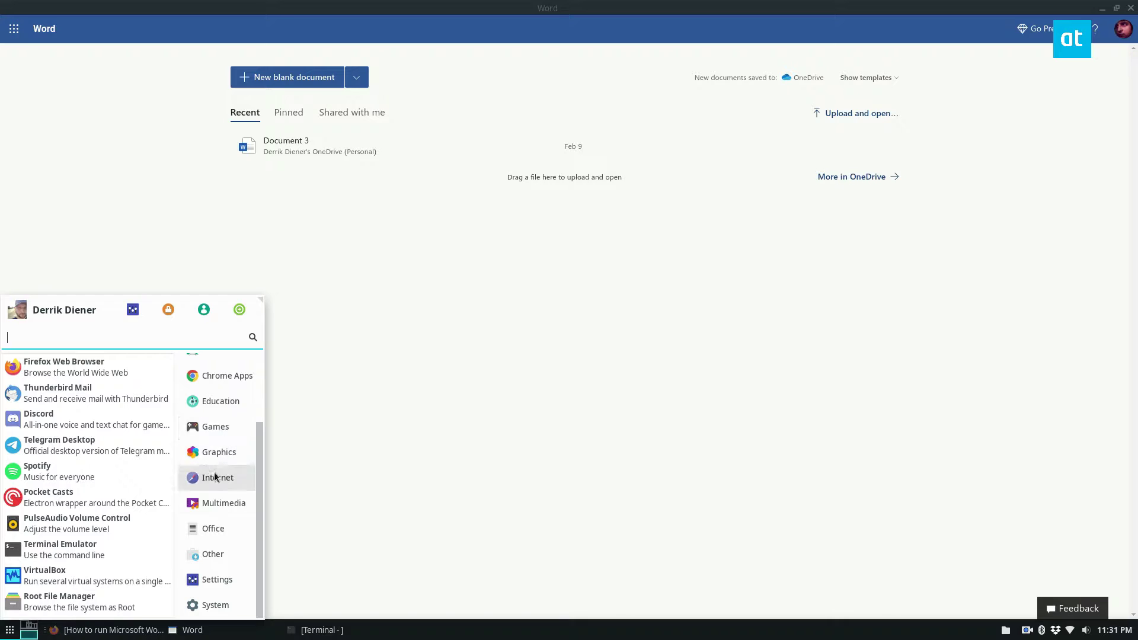
{"action": "left_click", "coordinate": [206, 528]}
{"action": "scroll", "coordinate": [87, 453], "scroll_direction": "down", "scroll_amount": 2}
{"action": "scroll", "coordinate": [87, 452], "scroll_direction": "up", "scroll_amount": 1}
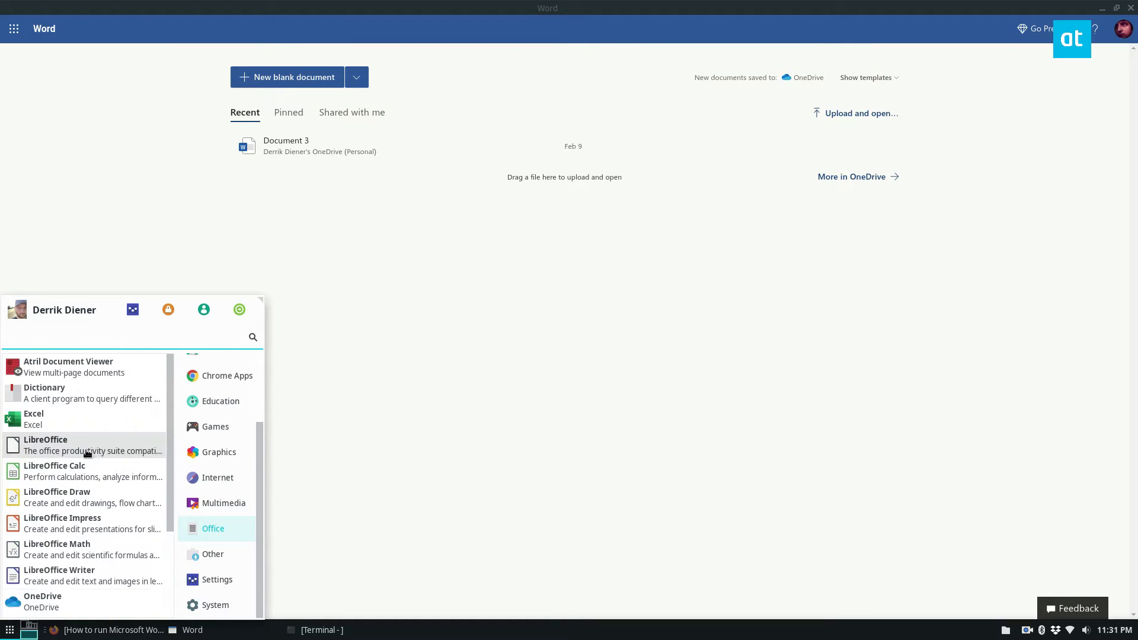
{"action": "scroll", "coordinate": [87, 452], "scroll_direction": "down", "scroll_amount": 3}
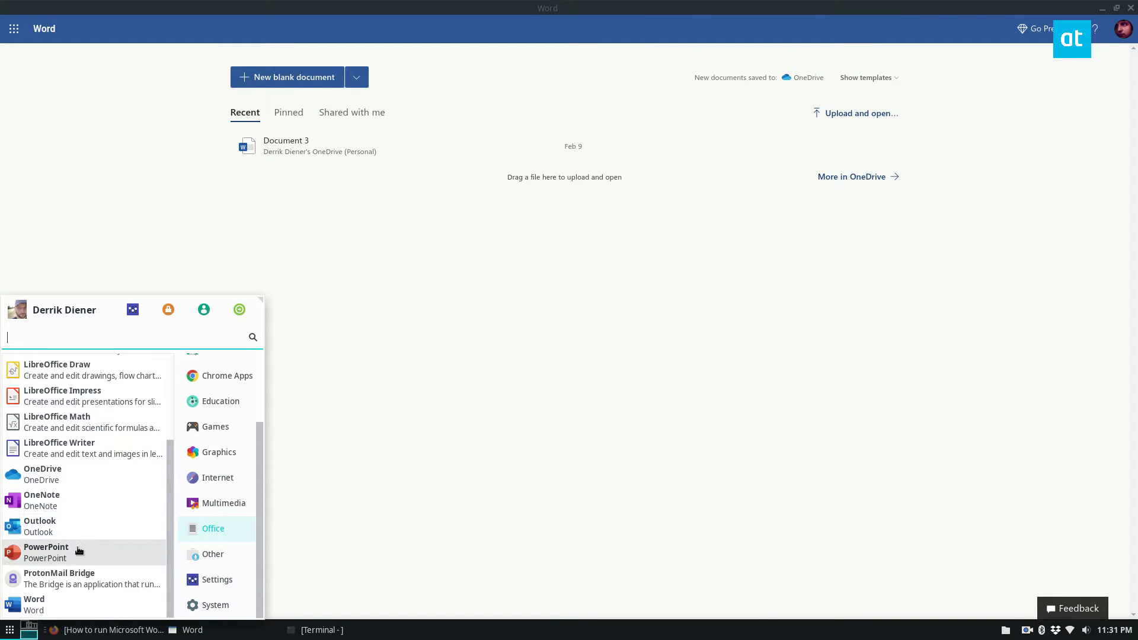
Create a blank Document 4 and type 'Hello my name is derrik', correcting the typo
{"action": "left_click", "coordinate": [597, 418]}
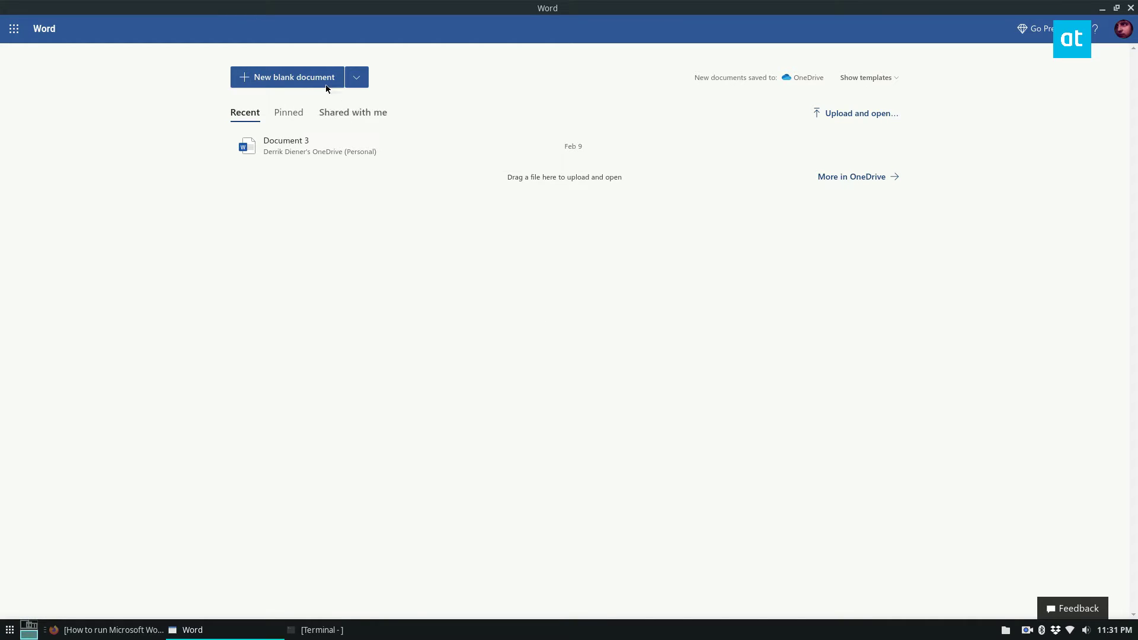
{"action": "left_click", "coordinate": [293, 81]}
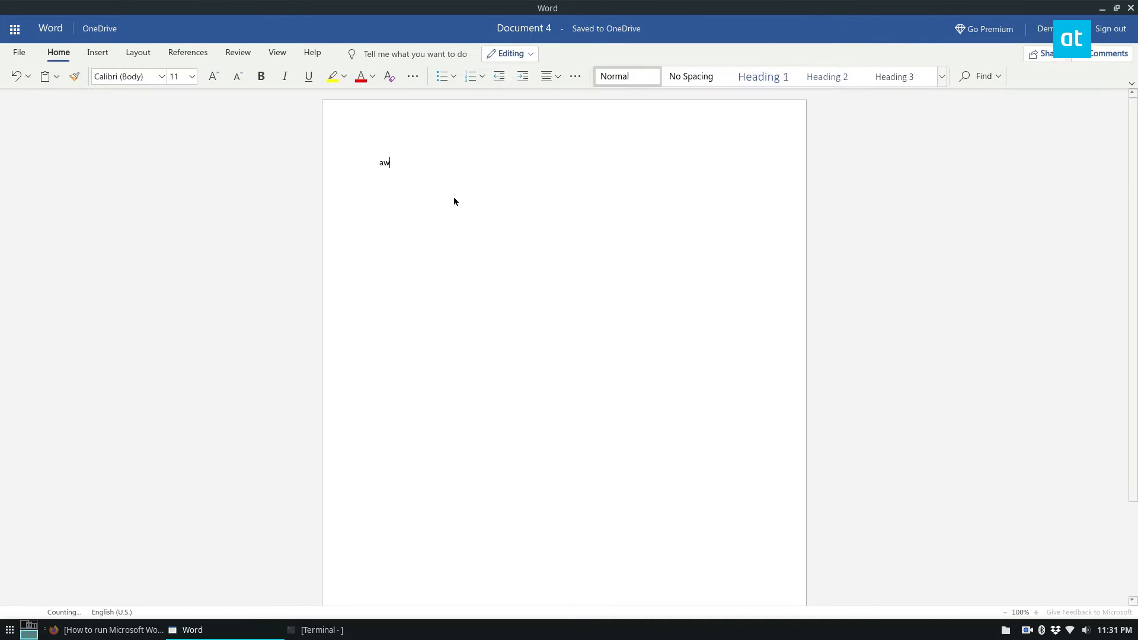
{"action": "key", "text": "BackSpace"}
{"action": "key", "text": "BackSpace"}
{"action": "type", "text": "Hello"}
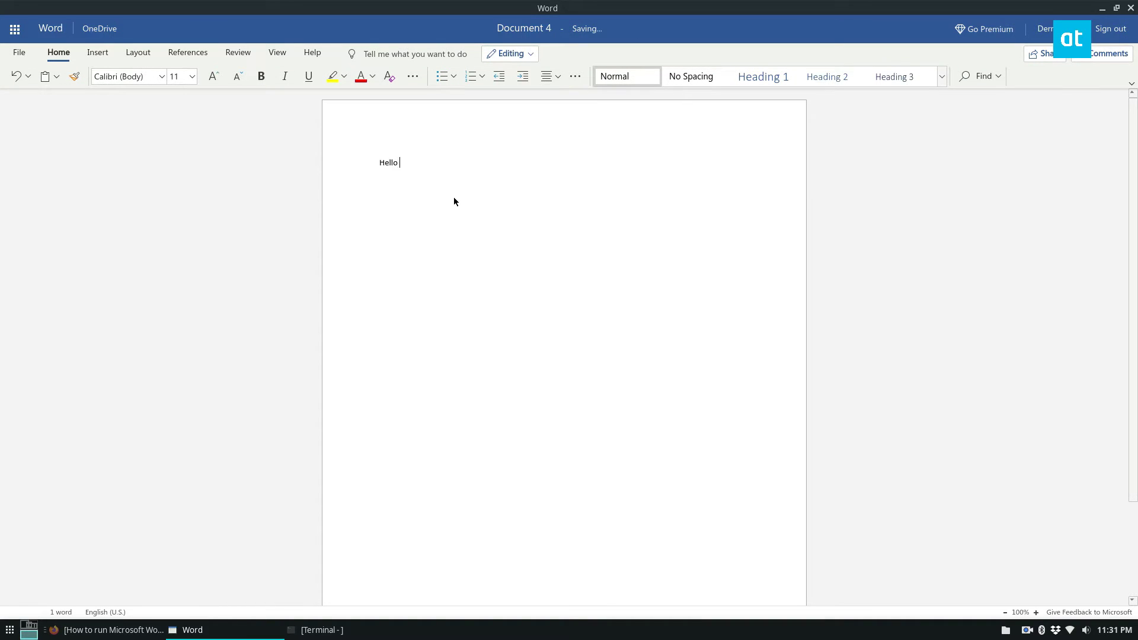
{"action": "type", "text": " myt na"}
{"action": "key", "text": "BackSpace"}
{"action": "key", "text": "BackSpace"}
{"action": "key", "text": "BackSpace"}
{"action": "key", "text": "BackSpace"}
{"action": "type", "text": "name is derrik"}
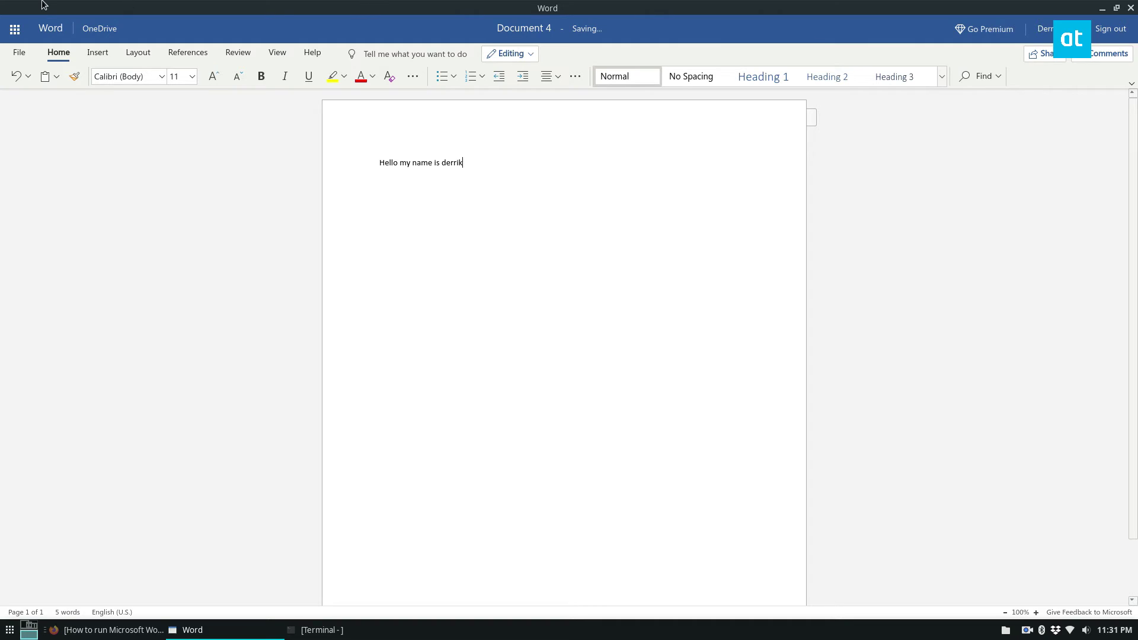
{"action": "left_click", "coordinate": [19, 53]}
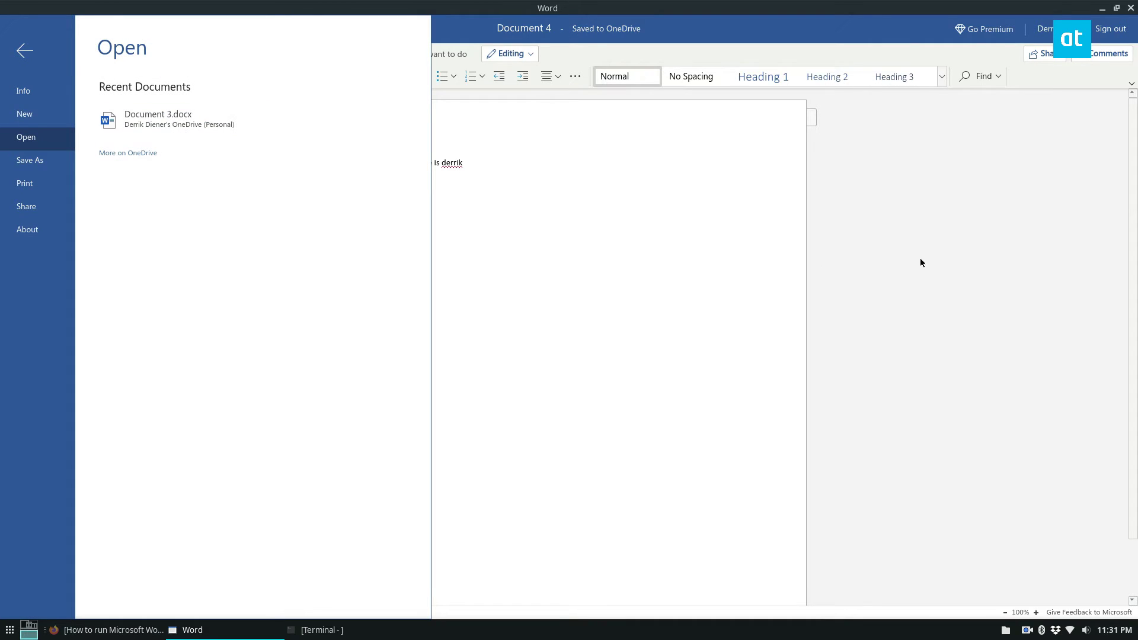
Close the File panel, then unmaximize and re-maximize the Document 4 window
{"action": "left_click", "coordinate": [994, 236]}
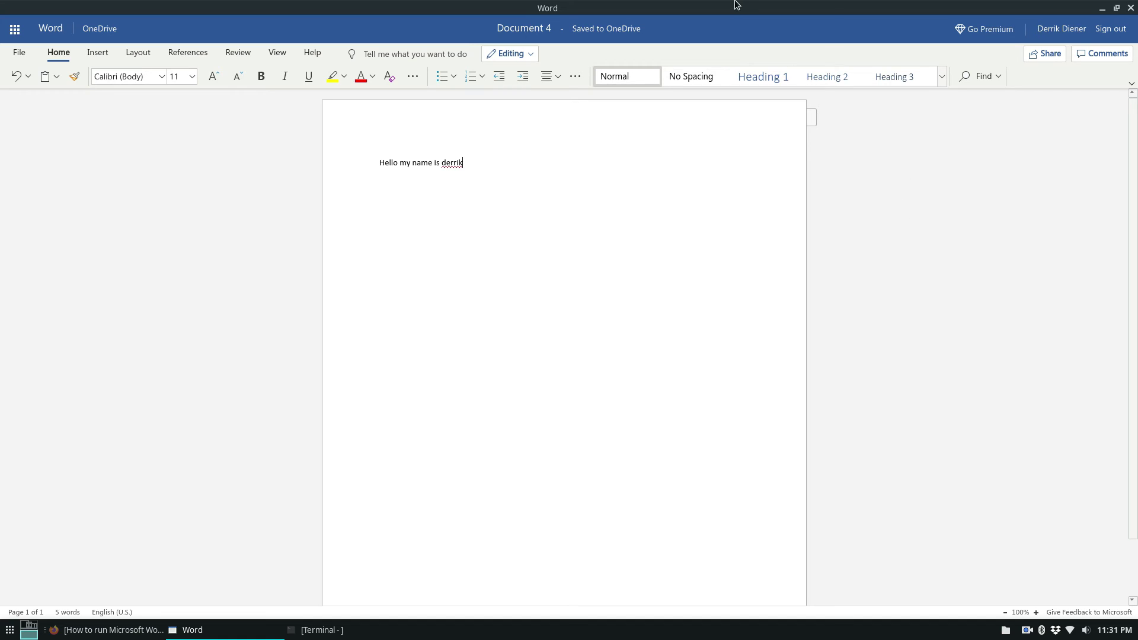
{"action": "left_click_drag", "start_coordinate": [738, 5], "coordinate": [612, 82]}
{"action": "left_click", "coordinate": [867, 87]}
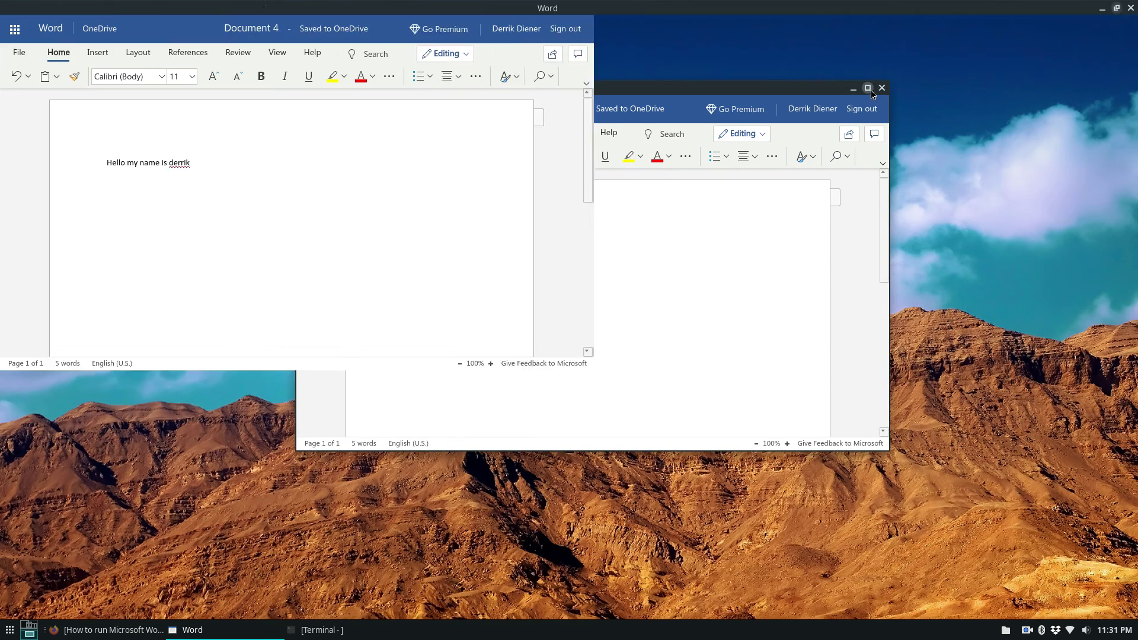